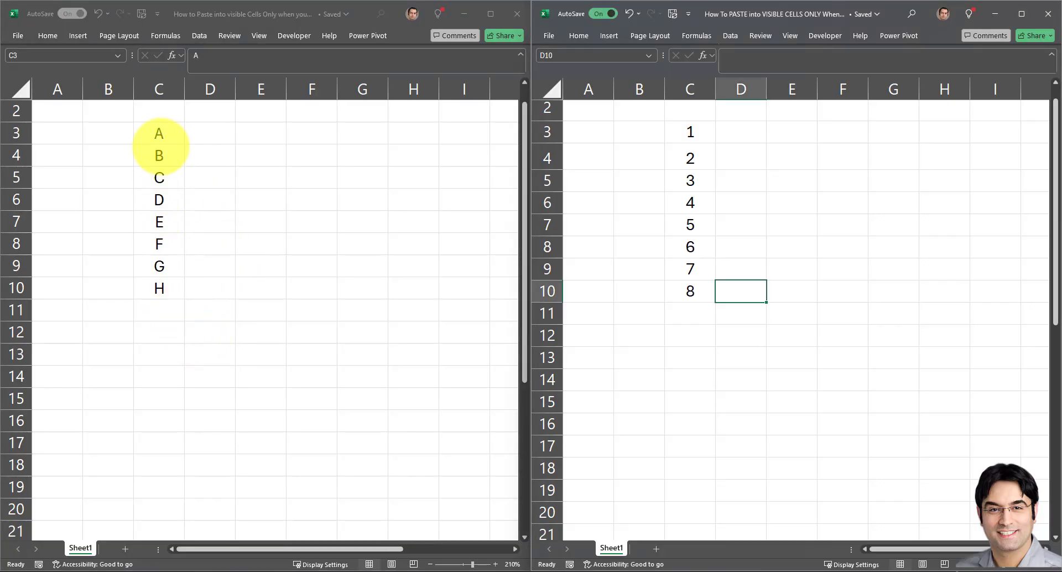
- Hide rows 5–8 in the numbers workbook, leaving 1, 2, 7 and 8 visible
left_click(161, 129)
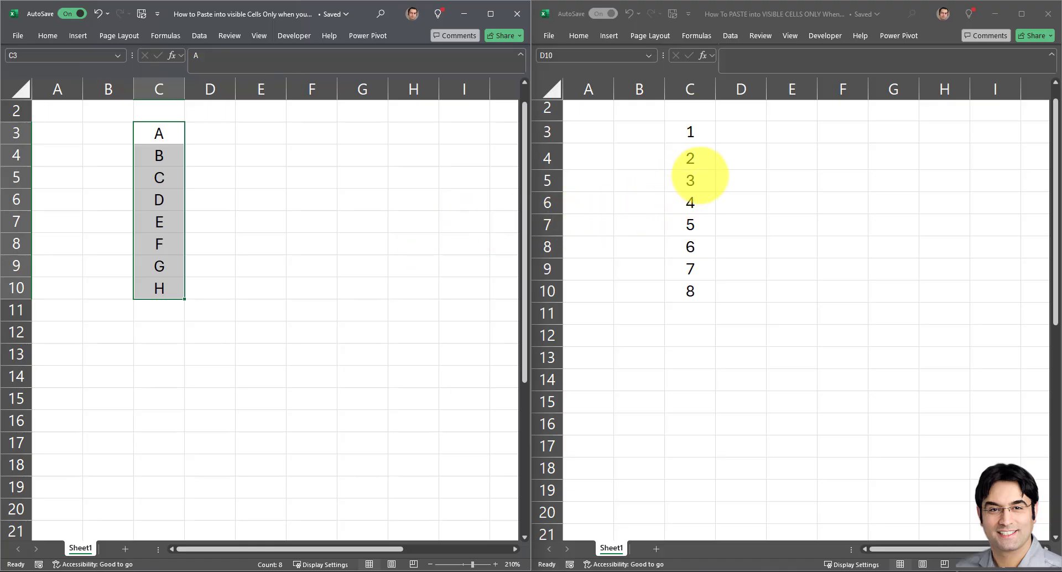
key("alt+Tab")
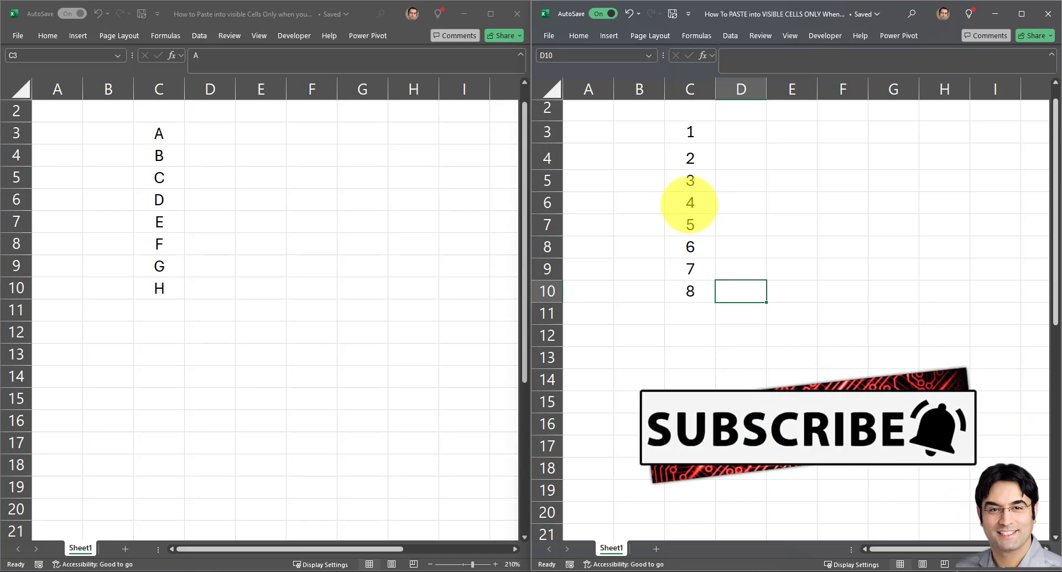
left_click(636, 225)
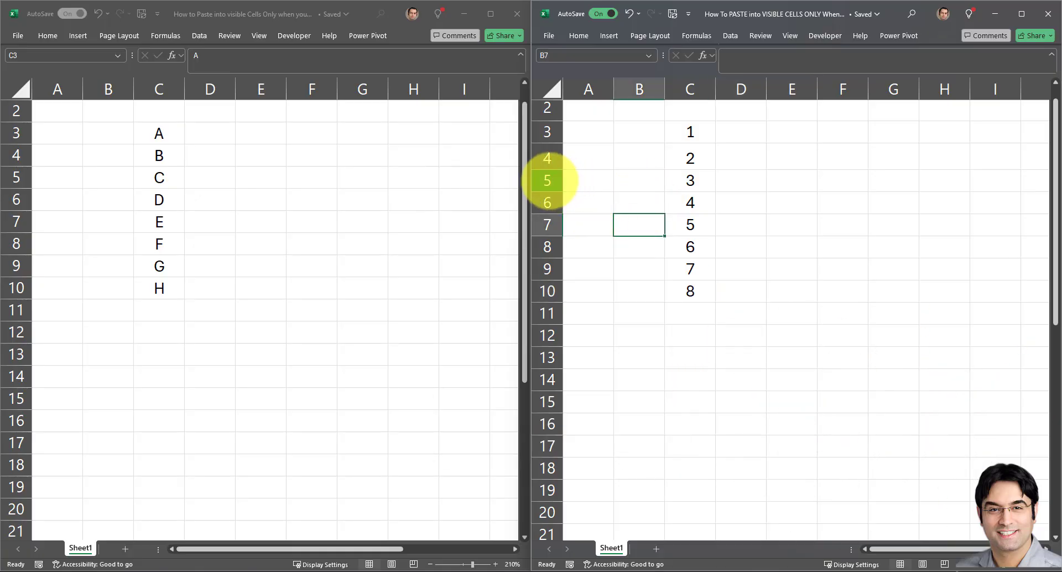
left_click_drag(541, 179, 545, 251)
right_click(548, 205)
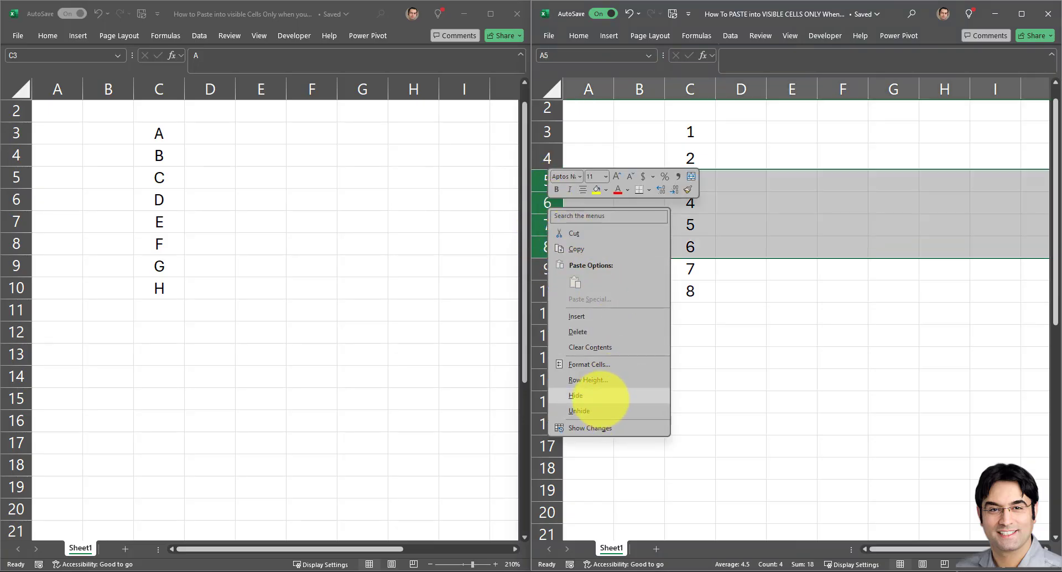
left_click(599, 396)
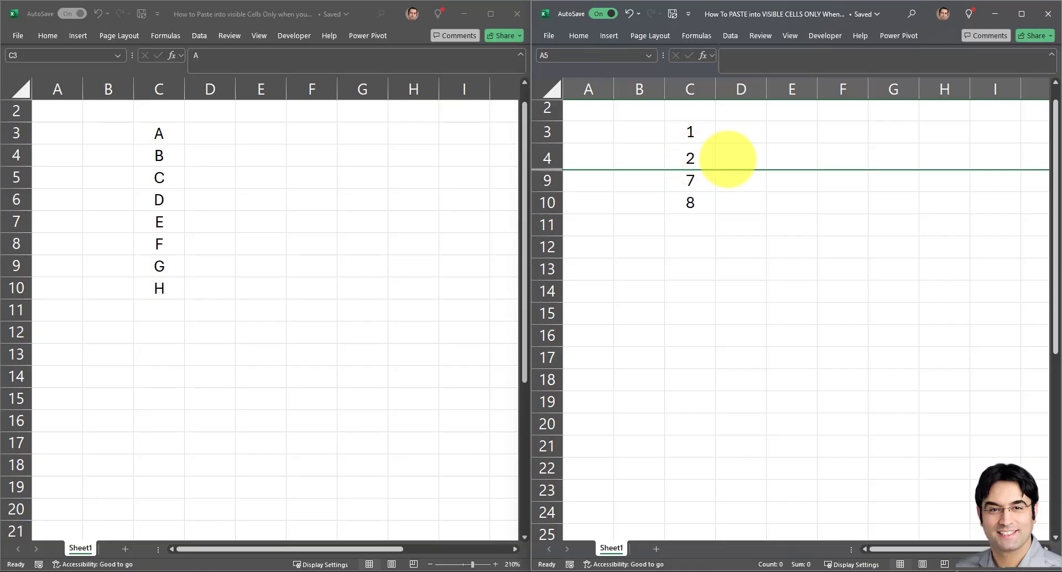
- Copy the letters A–H from C3:C10 of the letters workbook
left_click(210, 133)
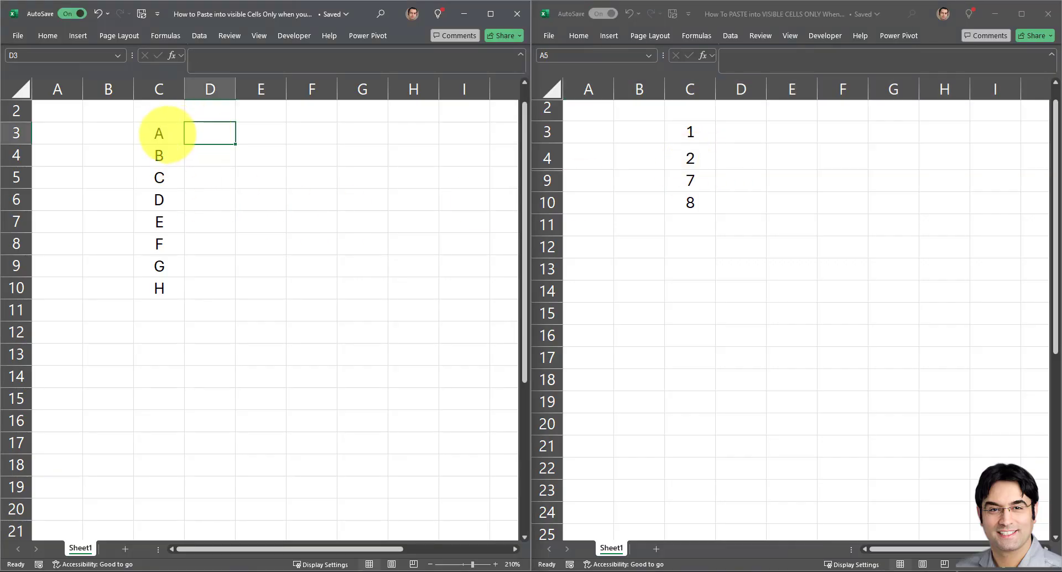
left_click_drag(166, 133, 166, 288)
right_click(157, 184)
left_click(179, 213)
- Paste the letters over C3:C10 of the numbers sheet, so the visible cells show A, B, G, H
left_click(690, 131)
right_click(685, 129)
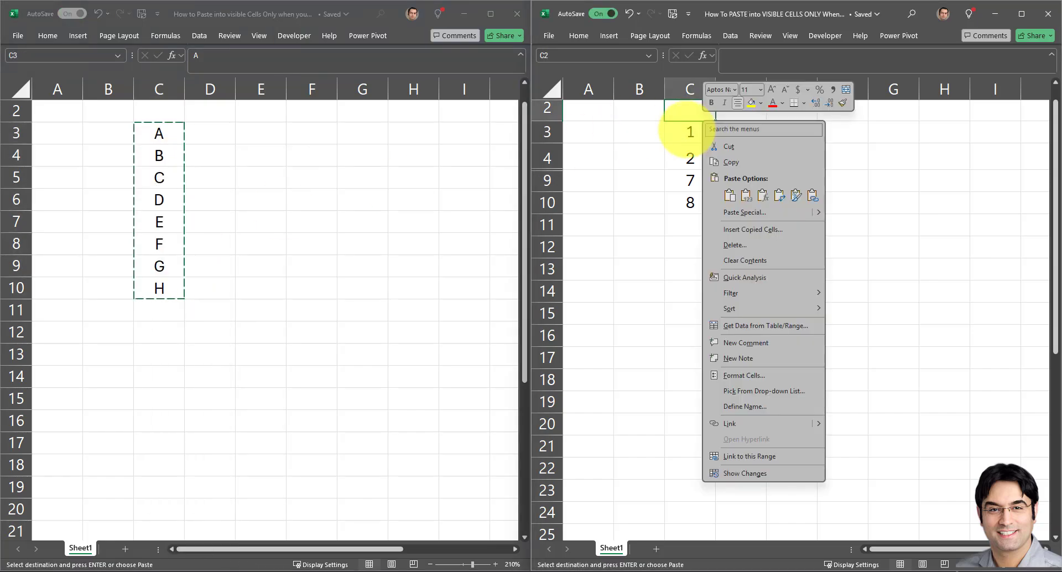
key("Escape")
left_click_drag(681, 130, 687, 201)
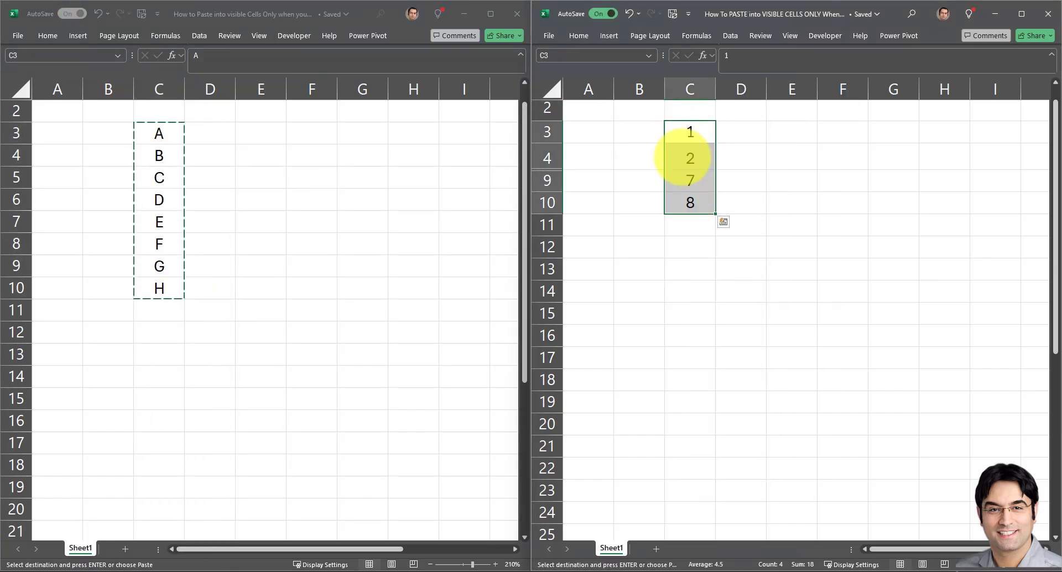
right_click(684, 135)
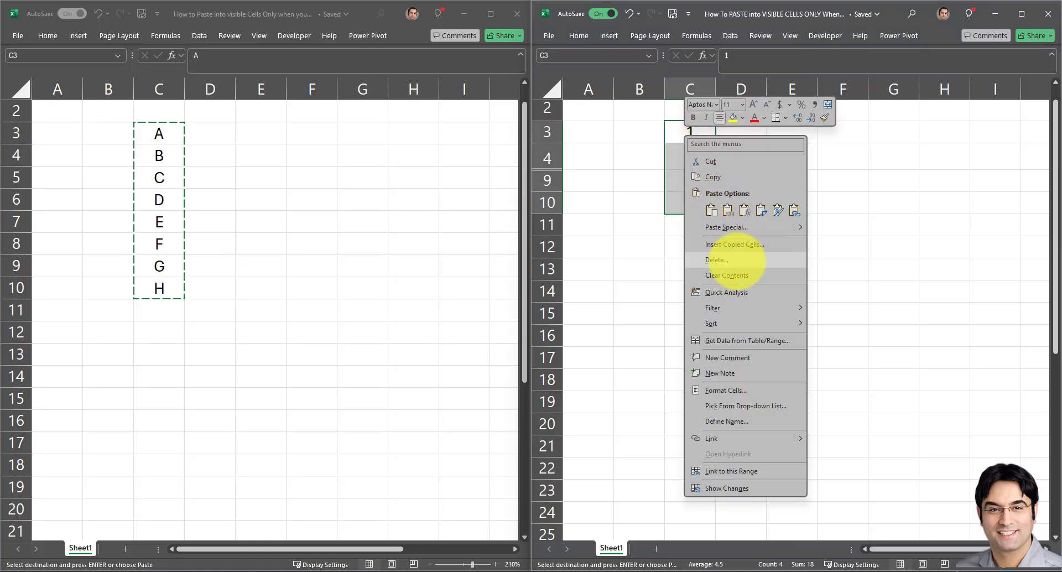
left_click(711, 210)
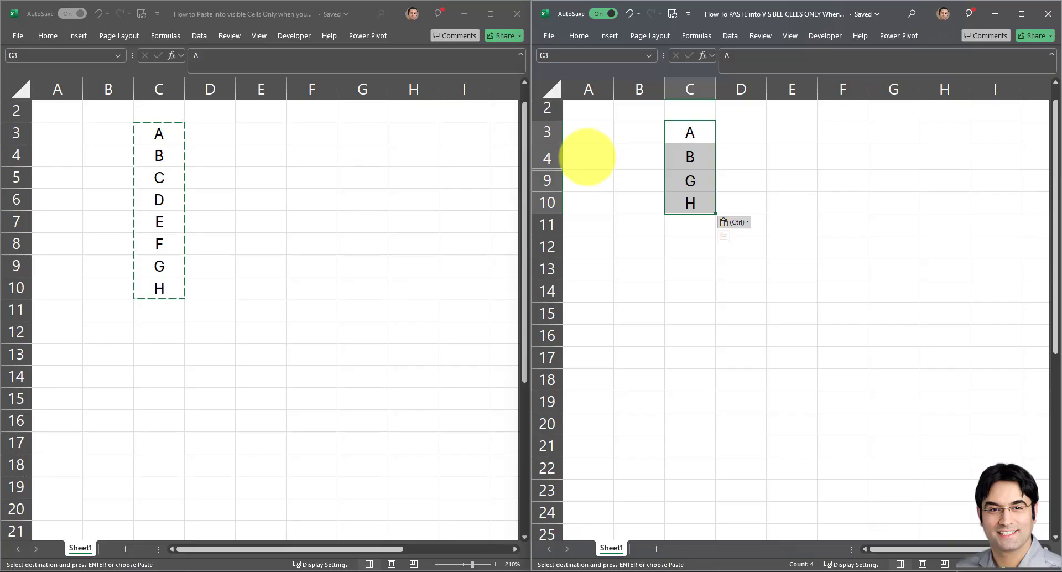
- Unhide rows 5–8 of the numbers sheet
left_click_drag(546, 157, 547, 180)
right_click(546, 179)
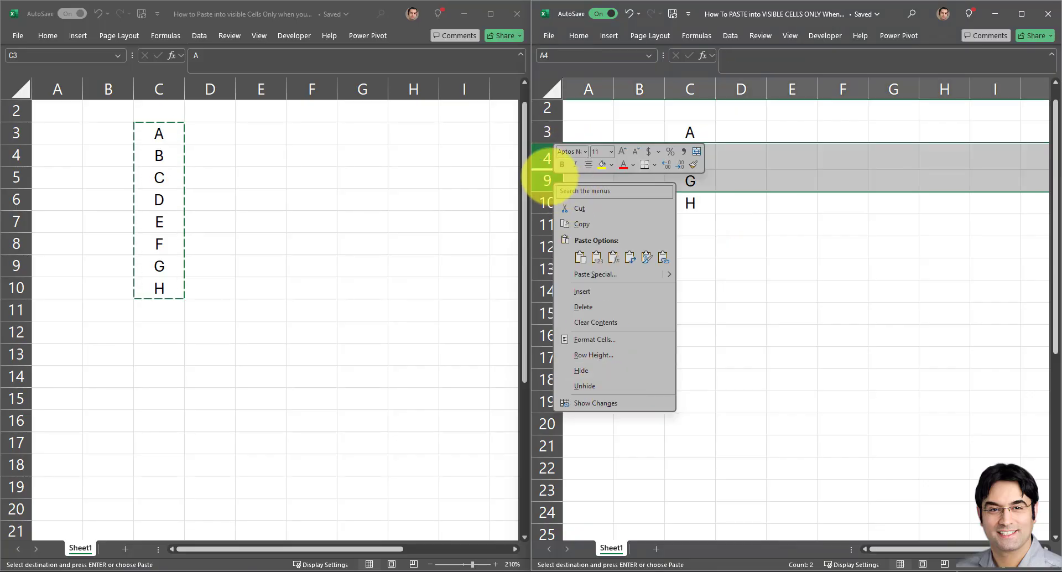
left_click(602, 385)
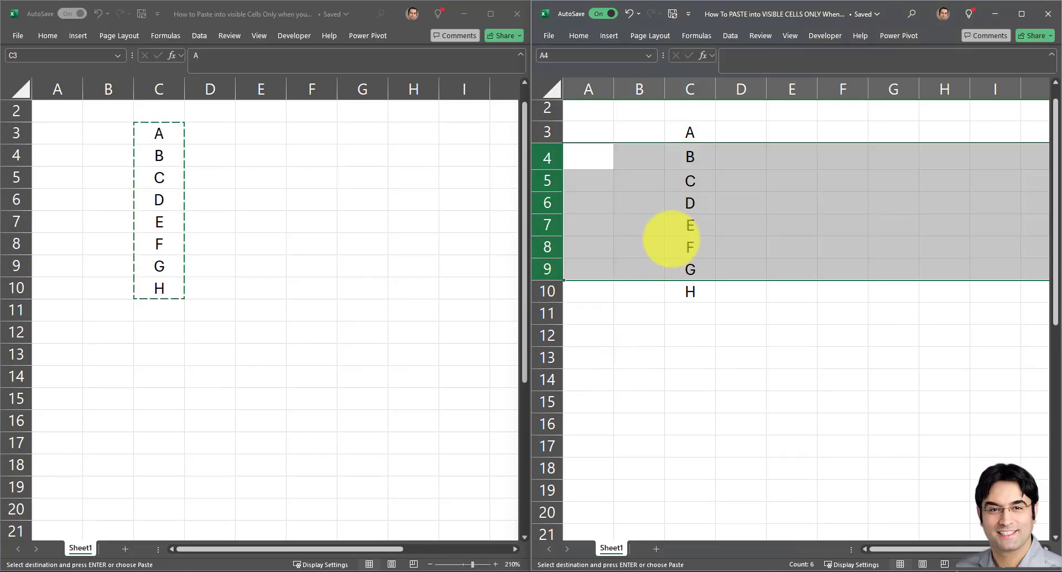
- Highlight C5:C8 to show they were overwritten with C–F, then select C1
left_click_drag(691, 178, 688, 232)
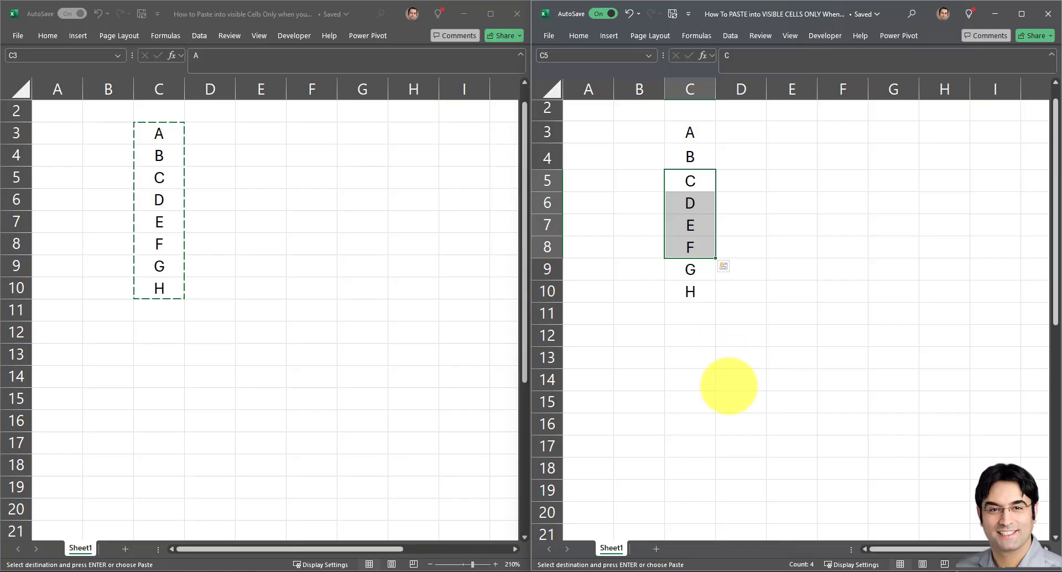
left_click(719, 401)
left_click(725, 416)
scroll(691, 165, "up", 1)
left_click(690, 110)
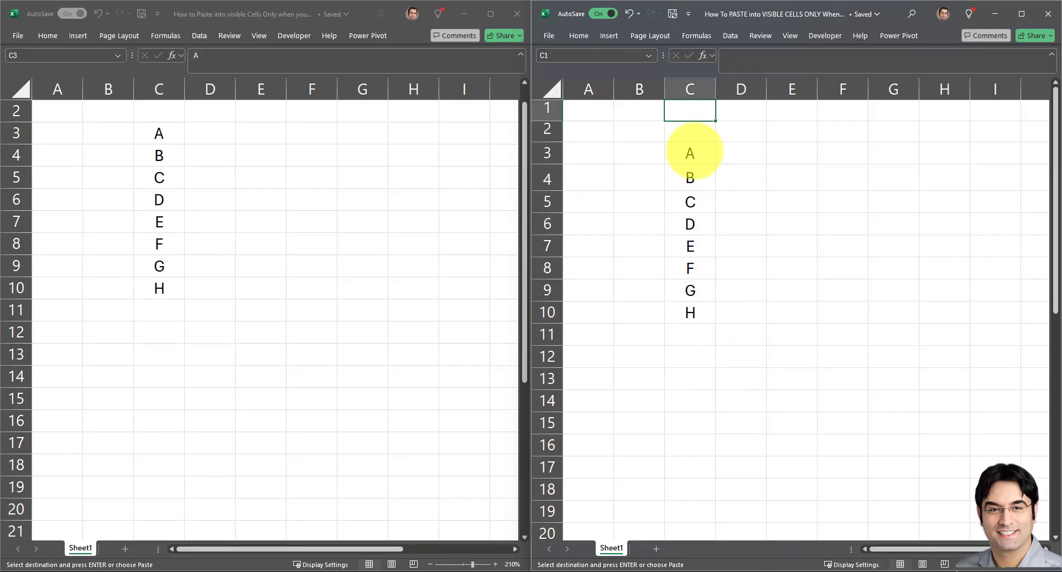
- Paste the numbers 1–8 back into C3:C10 and bring up the row options for rows 5–8
right_click(689, 153)
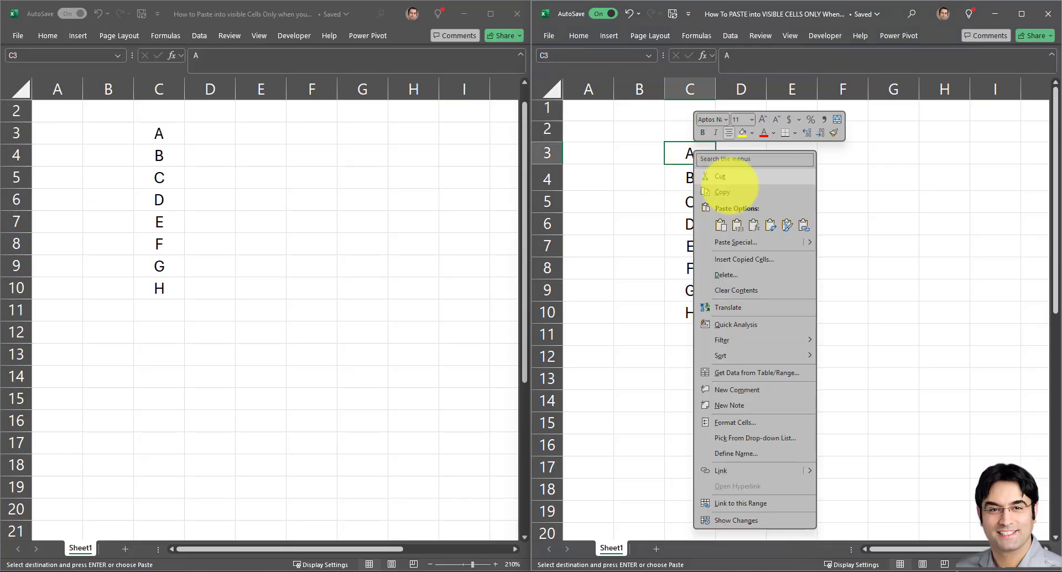
left_click(736, 216)
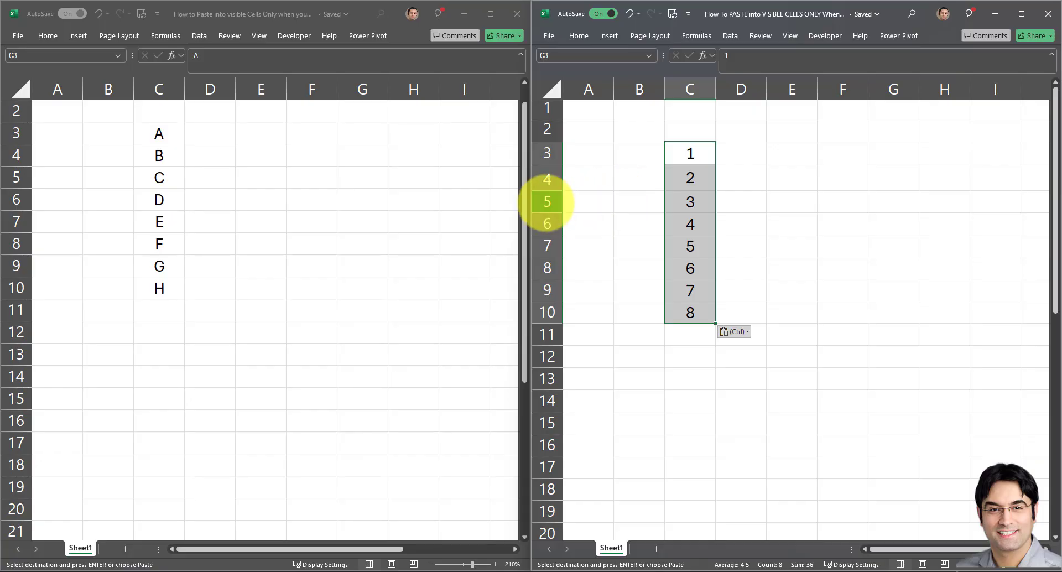
left_click_drag(545, 202, 549, 267)
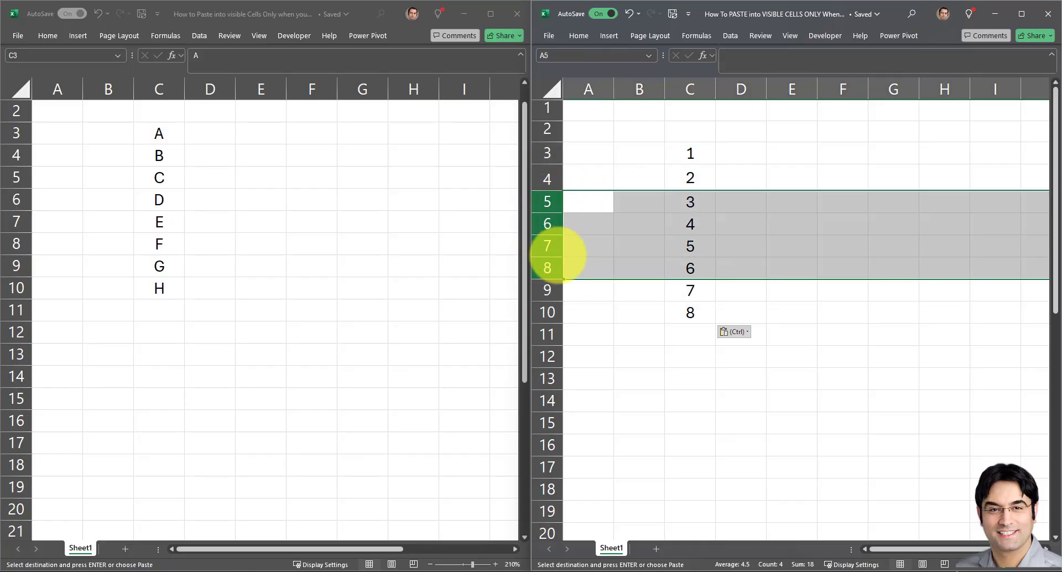
right_click(551, 226)
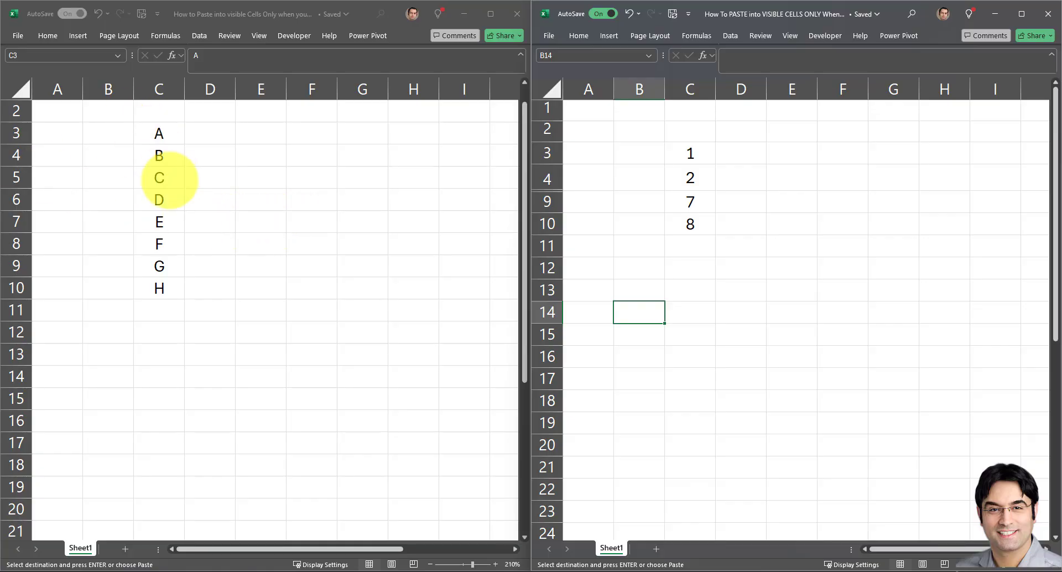
- Copy the letters A–H from C3:C10 of the source workbook again
left_click(163, 138)
key("ctrl+v")
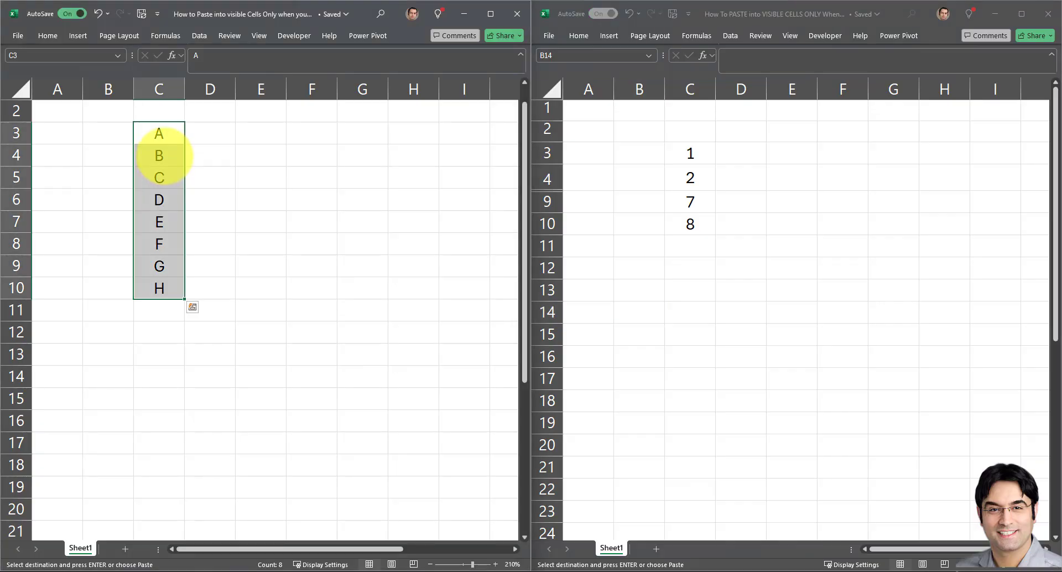
left_click(162, 129)
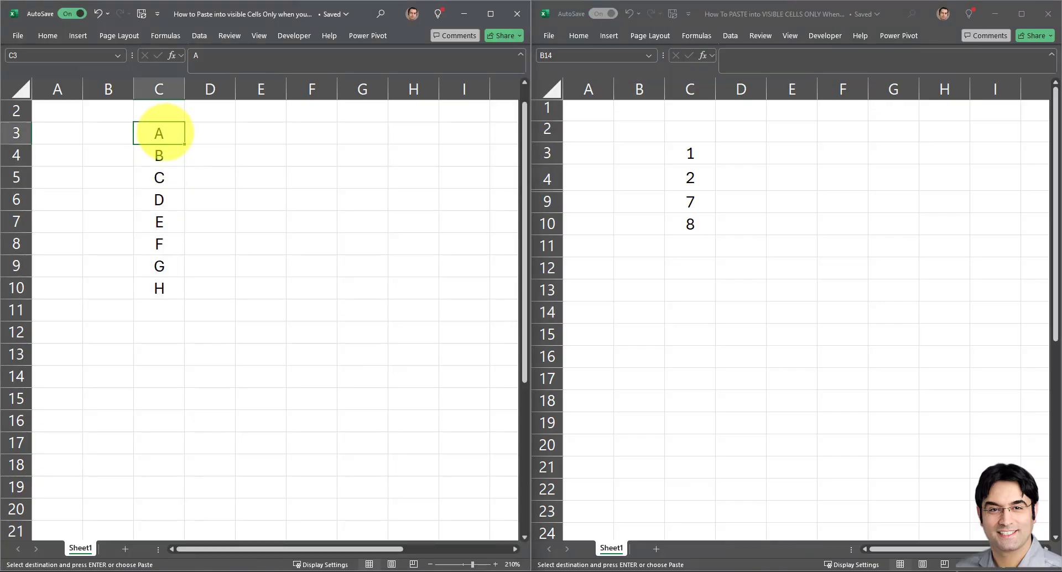
left_click_drag(162, 132, 164, 280)
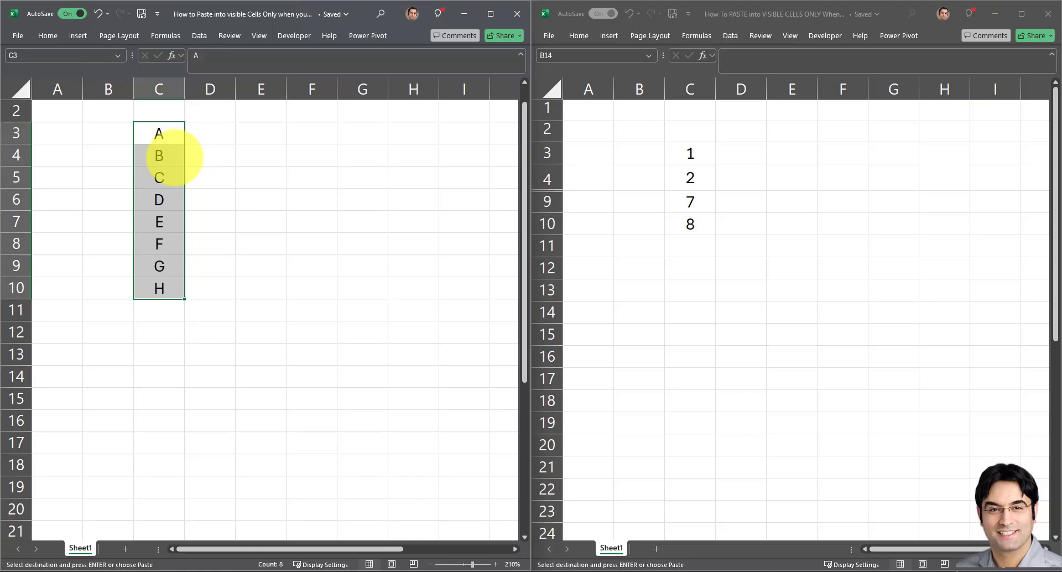
right_click(171, 156)
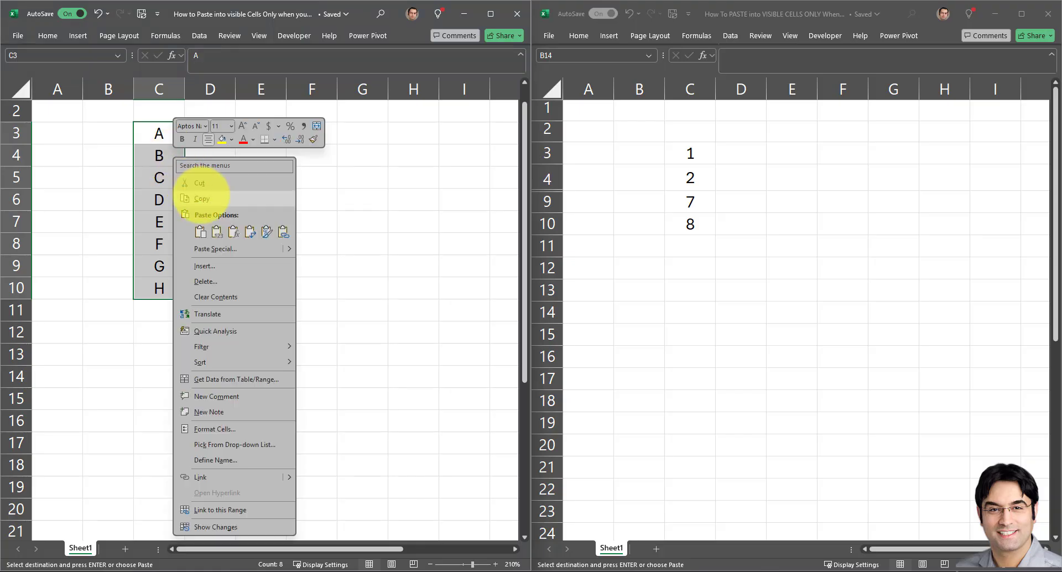
left_click(201, 198)
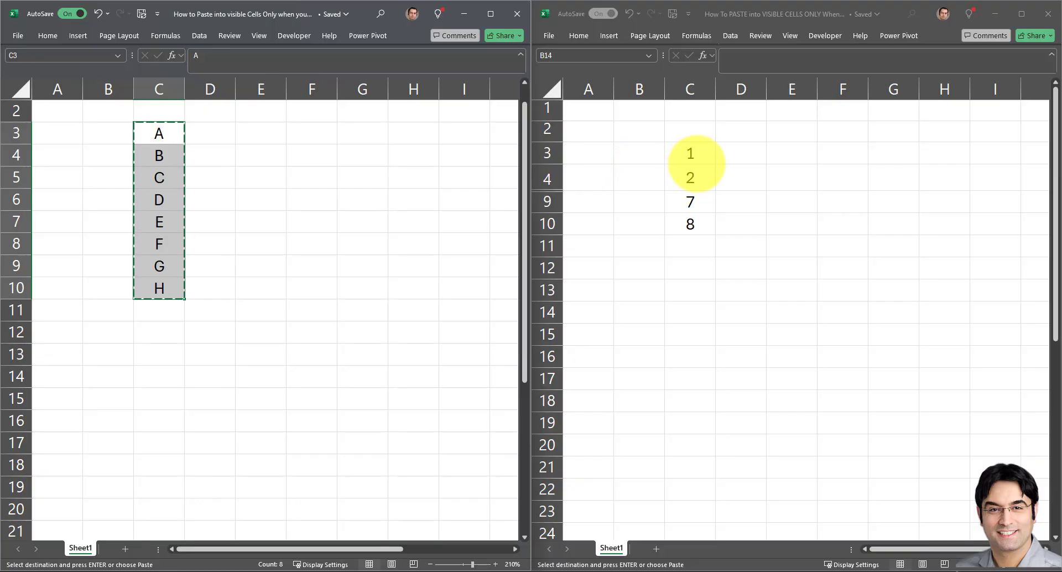
left_click(695, 154)
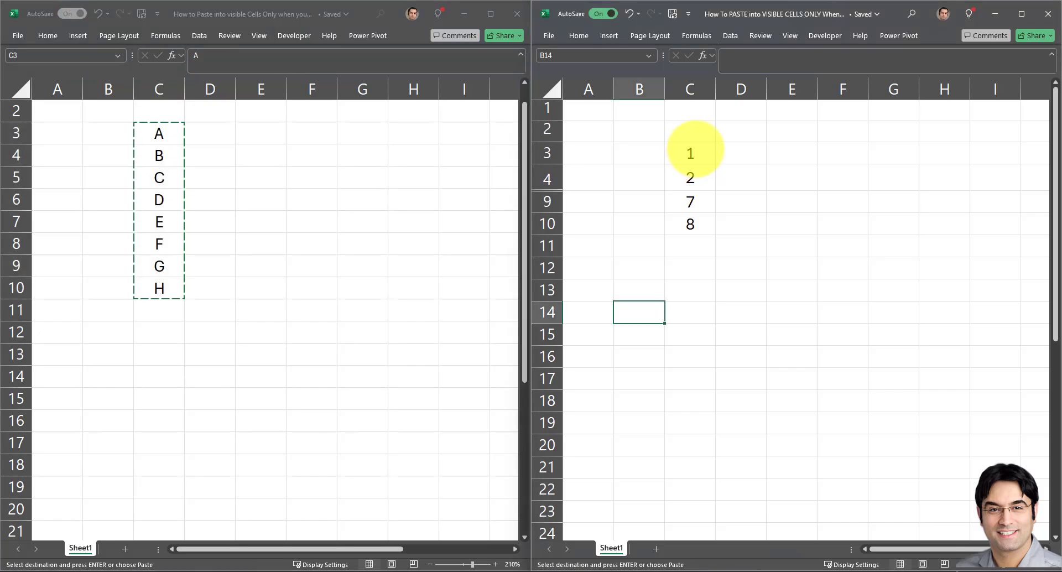
- Narrow the destination selection C3:C10 to visible cells only with Go To Special
left_click_drag(693, 152, 694, 219)
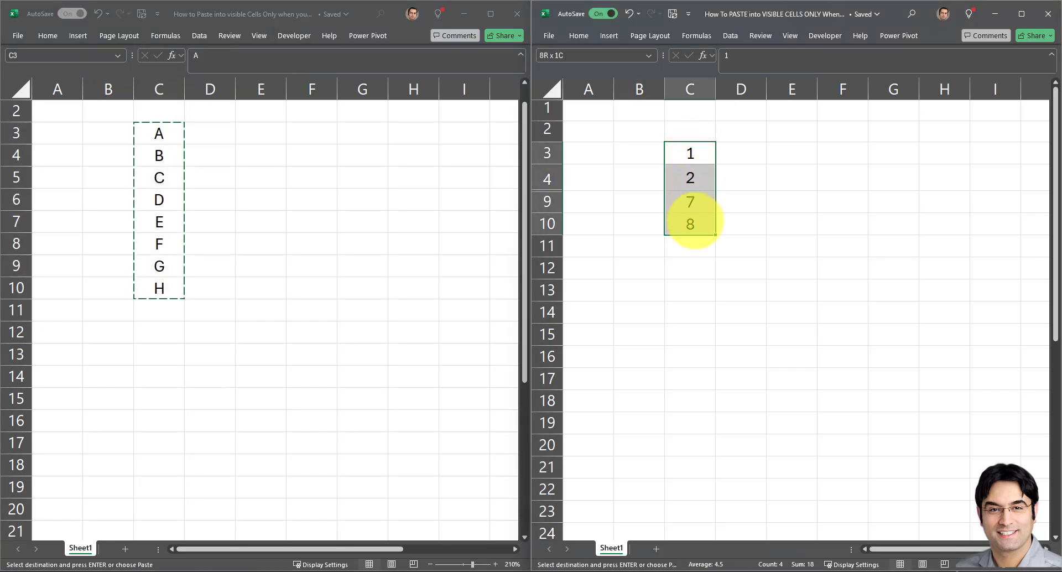
key("ctrl+v")
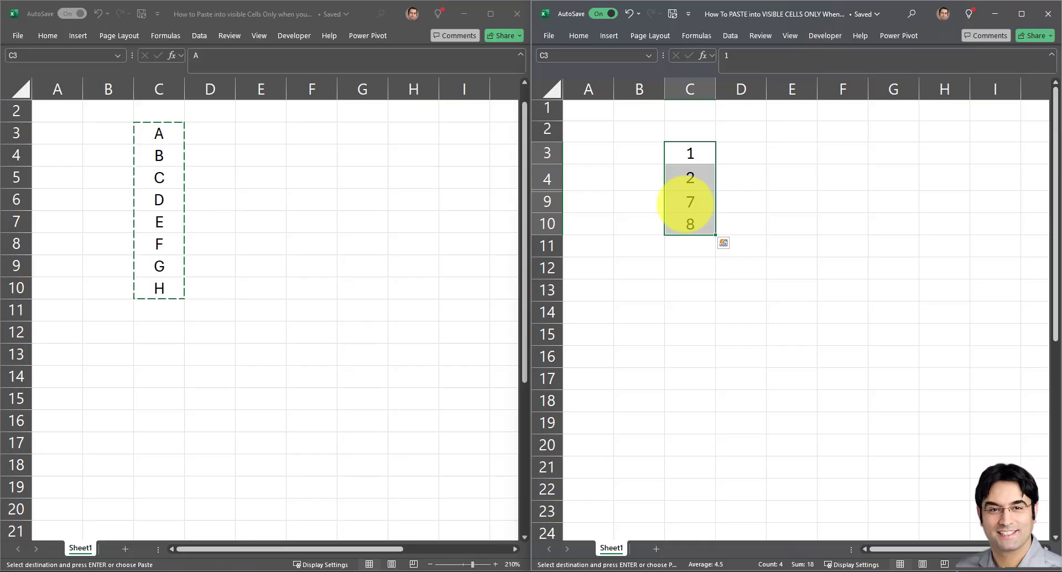
key("ctrl+g")
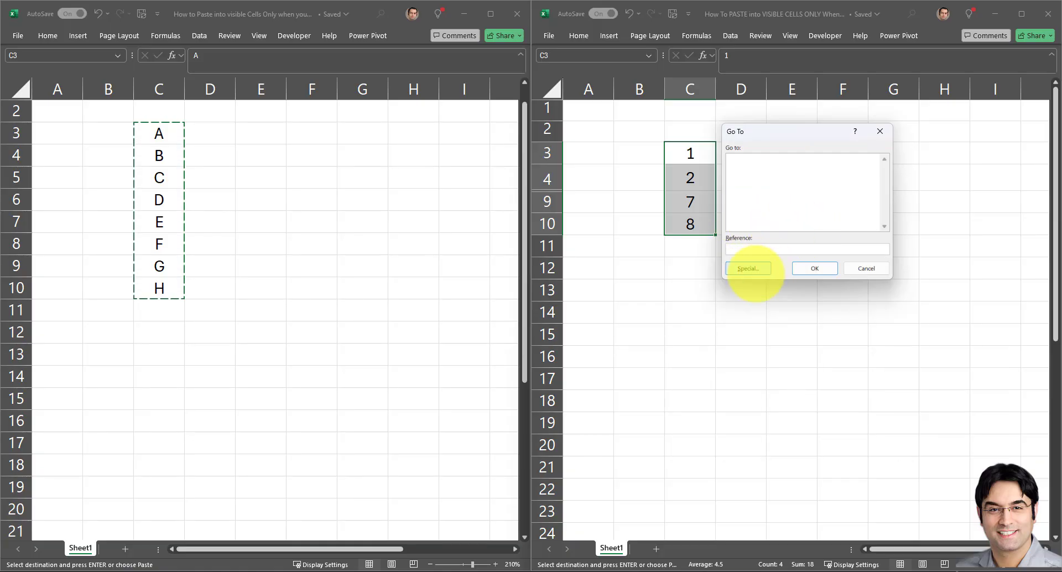
left_click(748, 268)
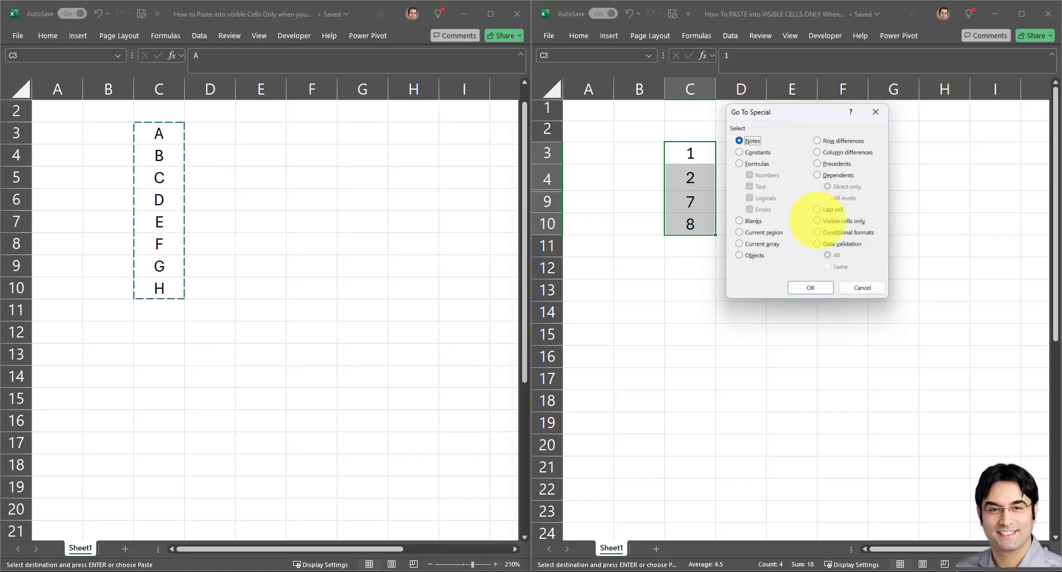
left_click(818, 221)
left_click(810, 288)
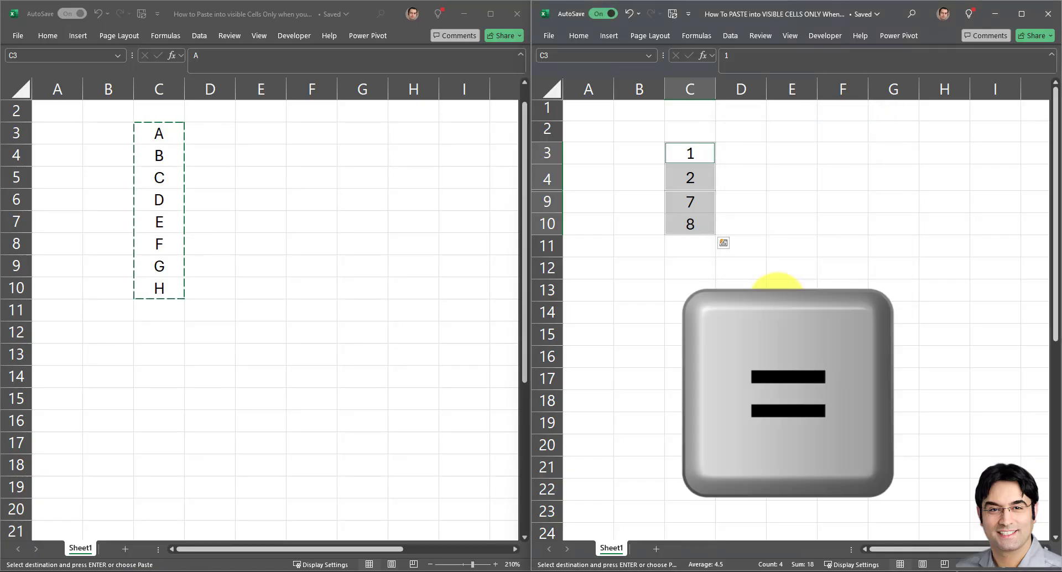
- Enter a relative link to source cell C3 into all visible destination cells with Ctrl+Enter
type("=")
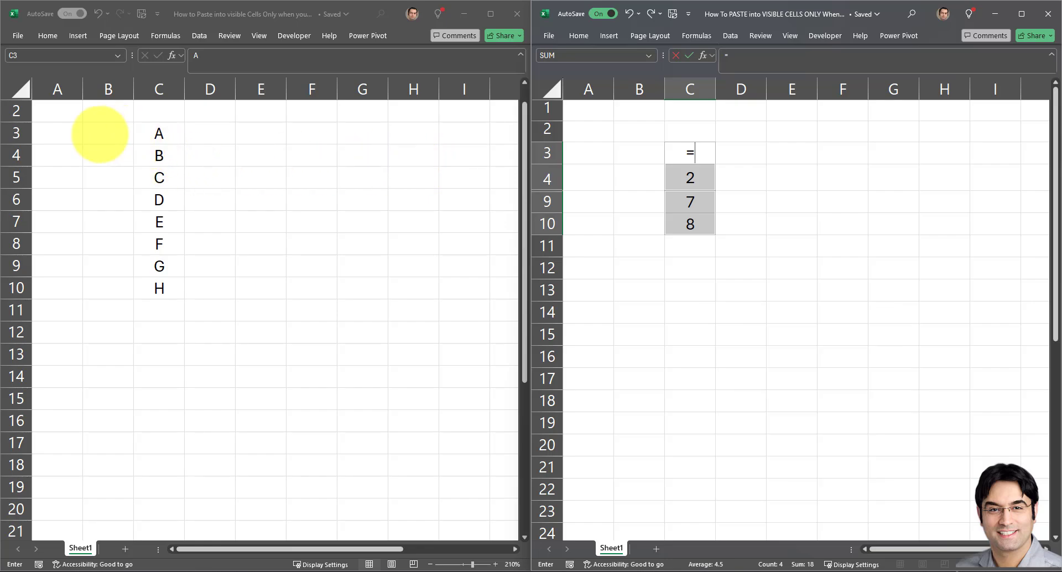
left_click(159, 132)
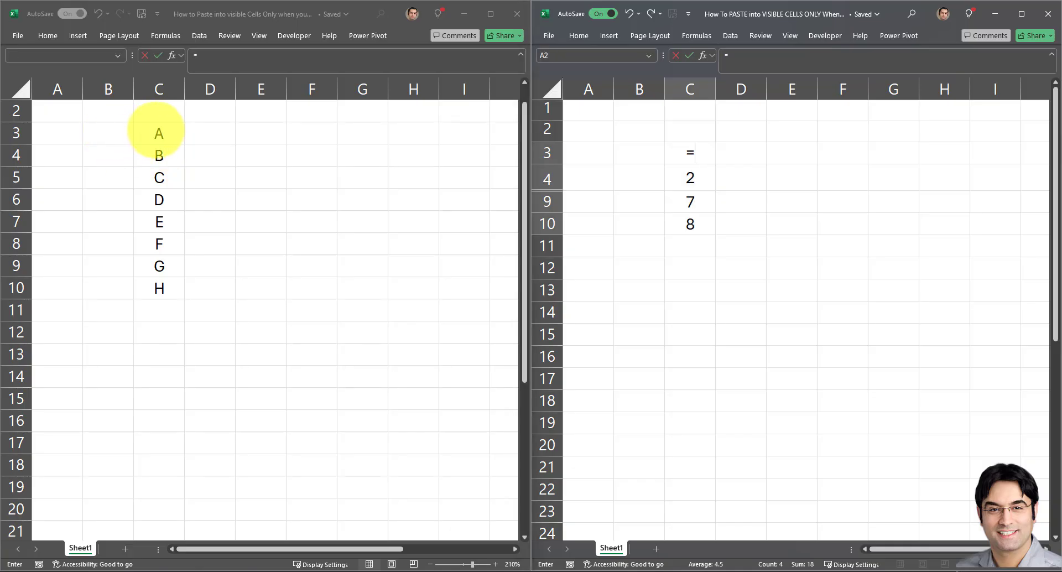
left_click(158, 132)
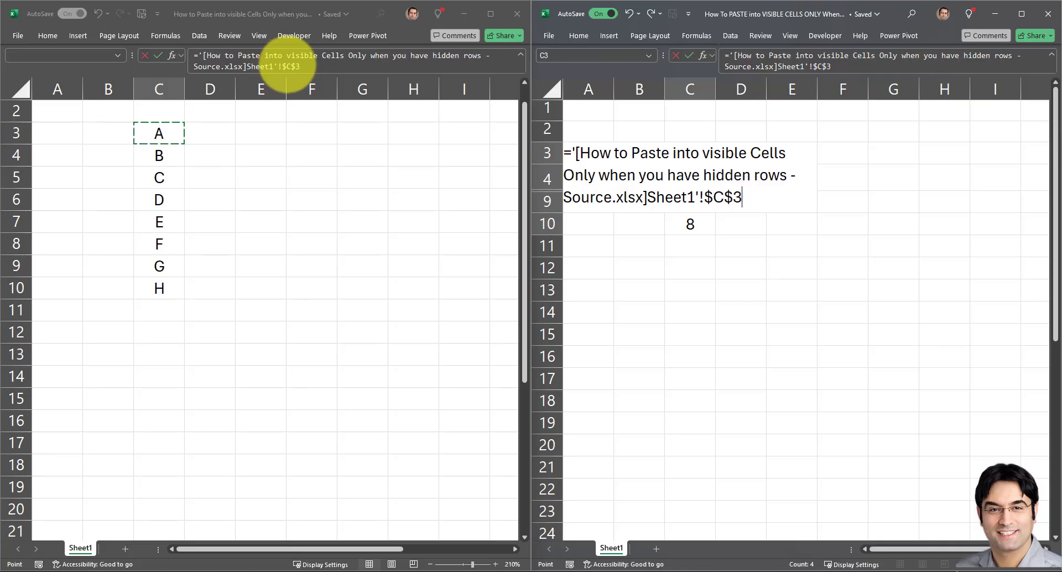
left_click(287, 65)
key("BackSpace")
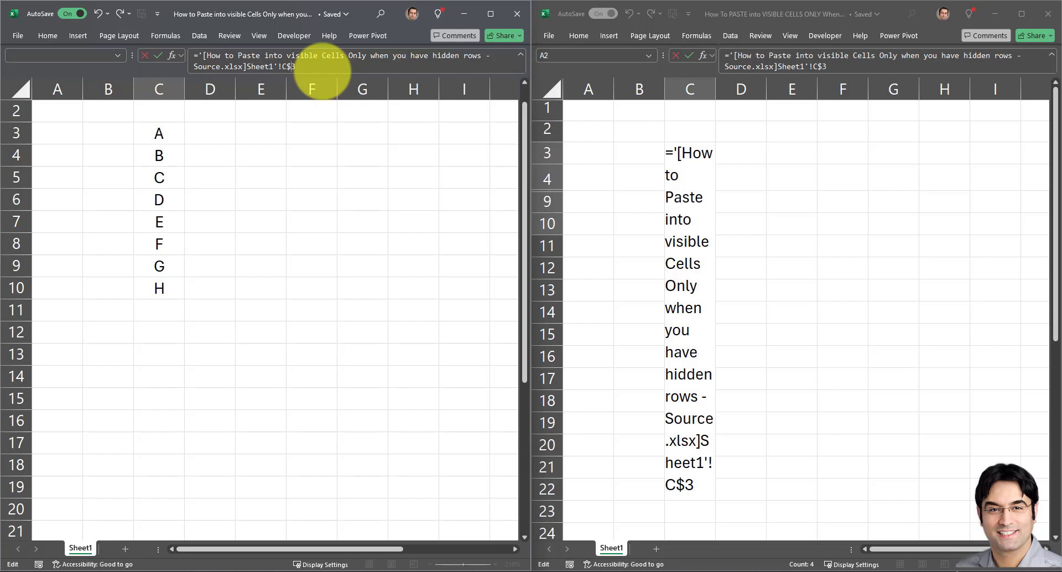
key("BackSpace")
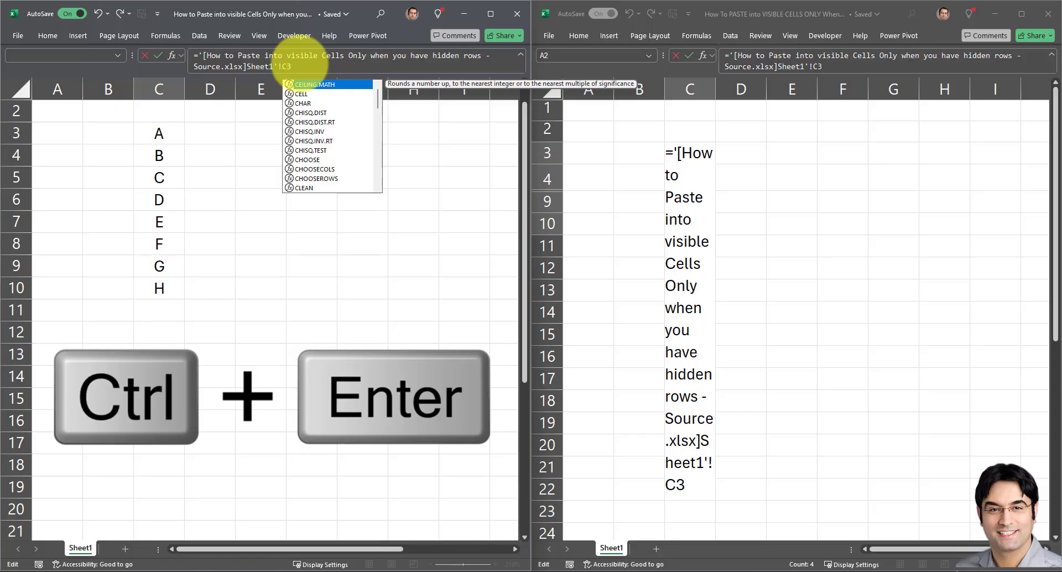
key("ctrl+Return")
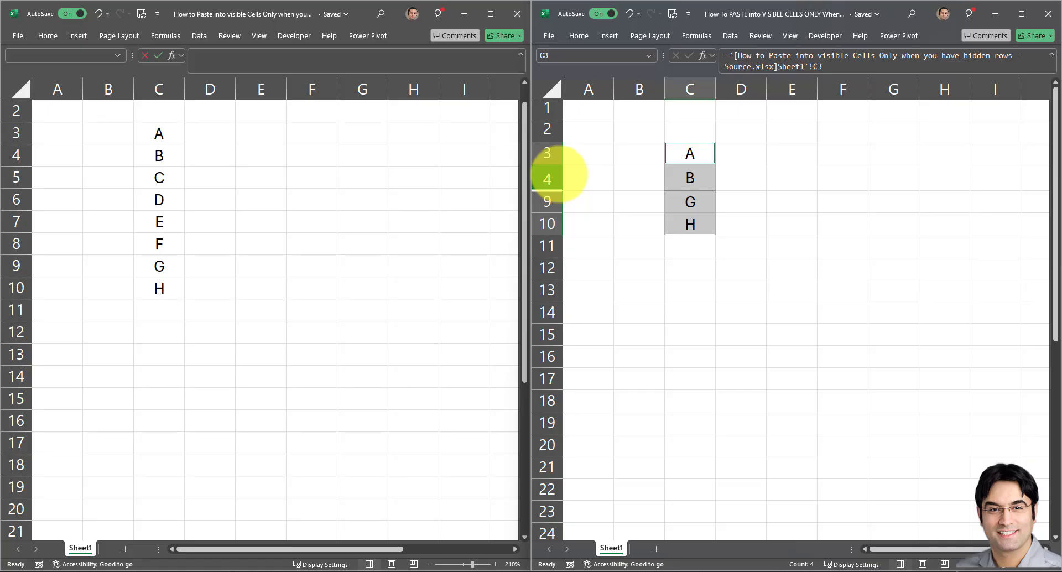
- Unhide rows 5–8, revealing 3, 4, 5, 6 between A, B and G, H
left_click_drag(558, 175, 555, 203)
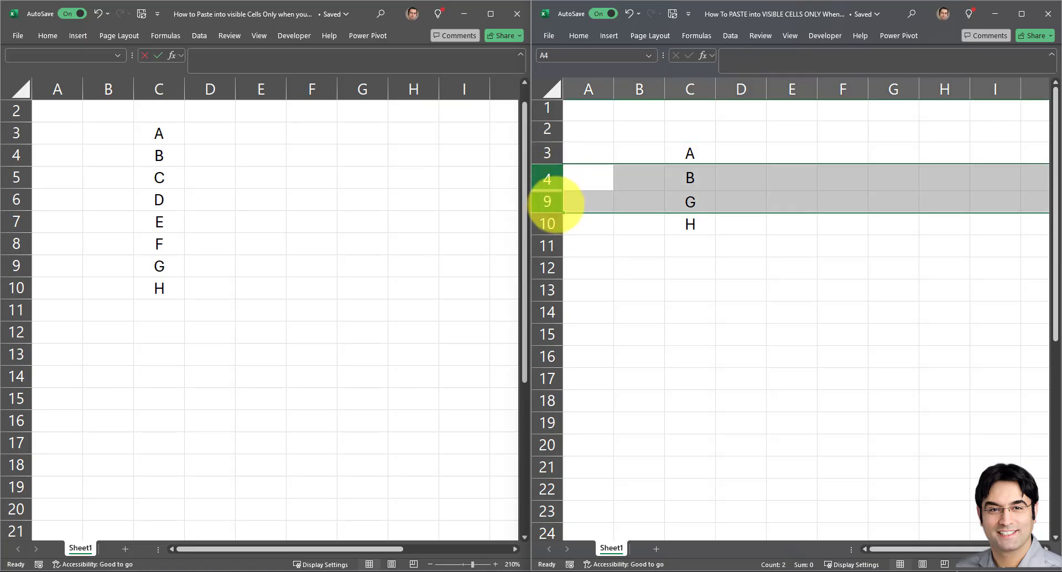
right_click(548, 202)
left_click(591, 416)
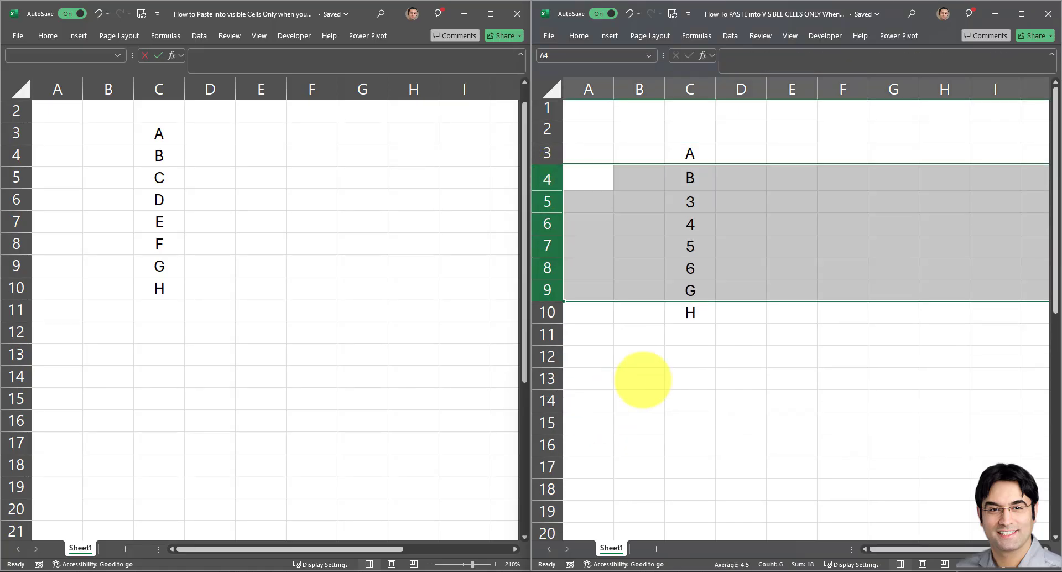
left_click(699, 355)
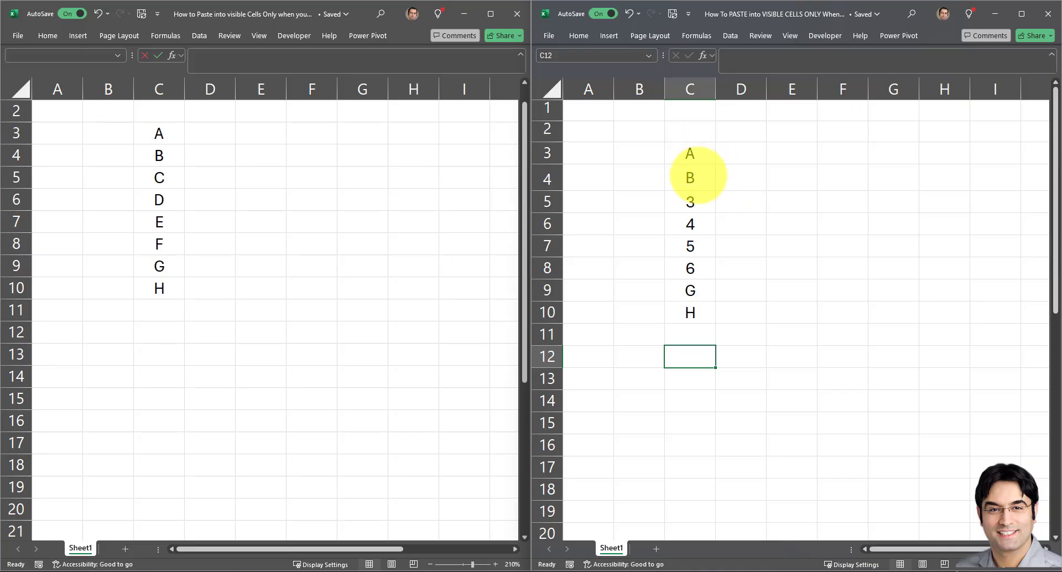
left_click_drag(701, 200, 690, 266)
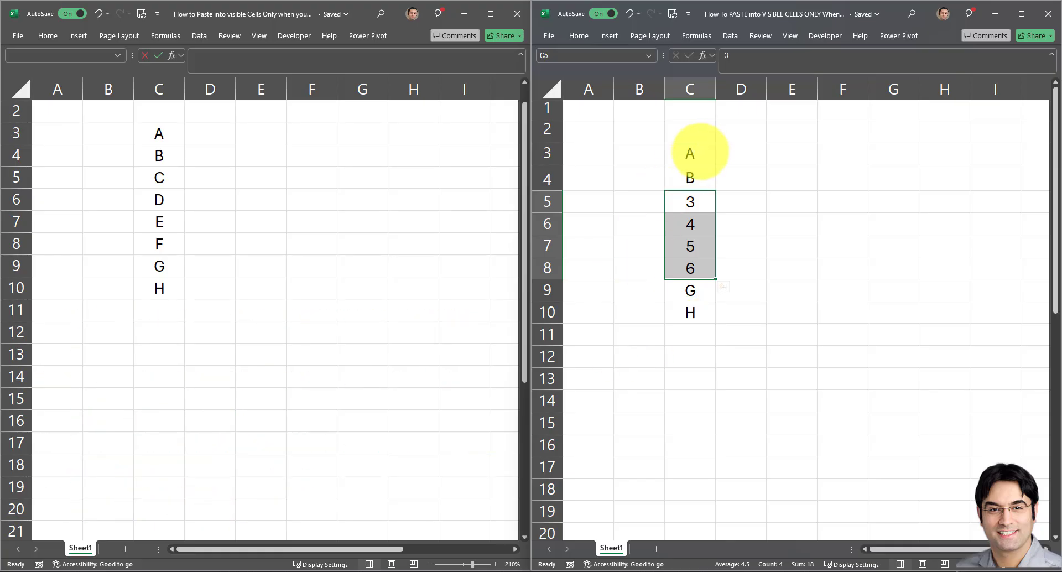
left_click(696, 152)
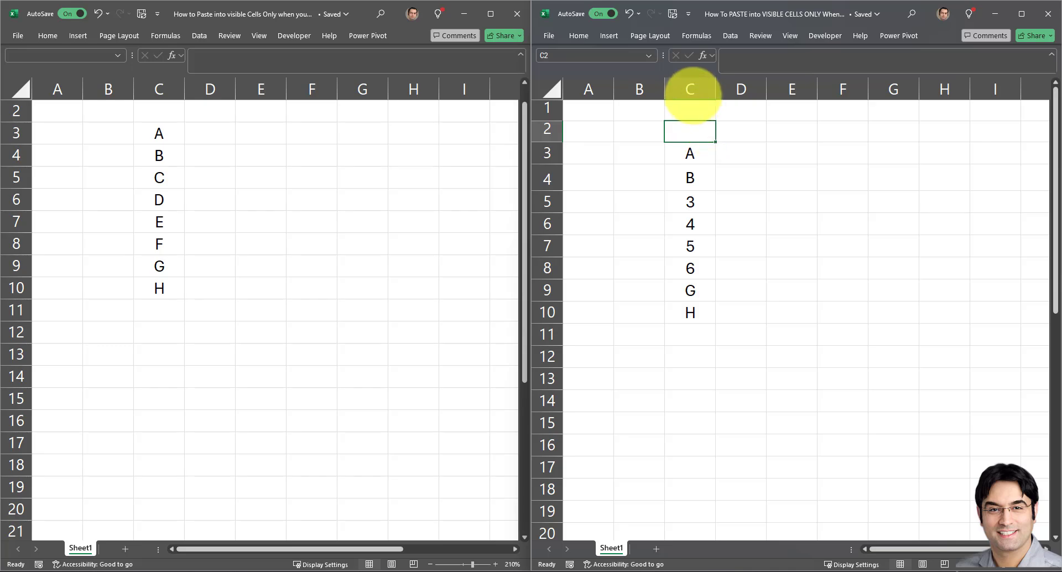
- Copy column C and paste it back onto itself as values
left_click(691, 88)
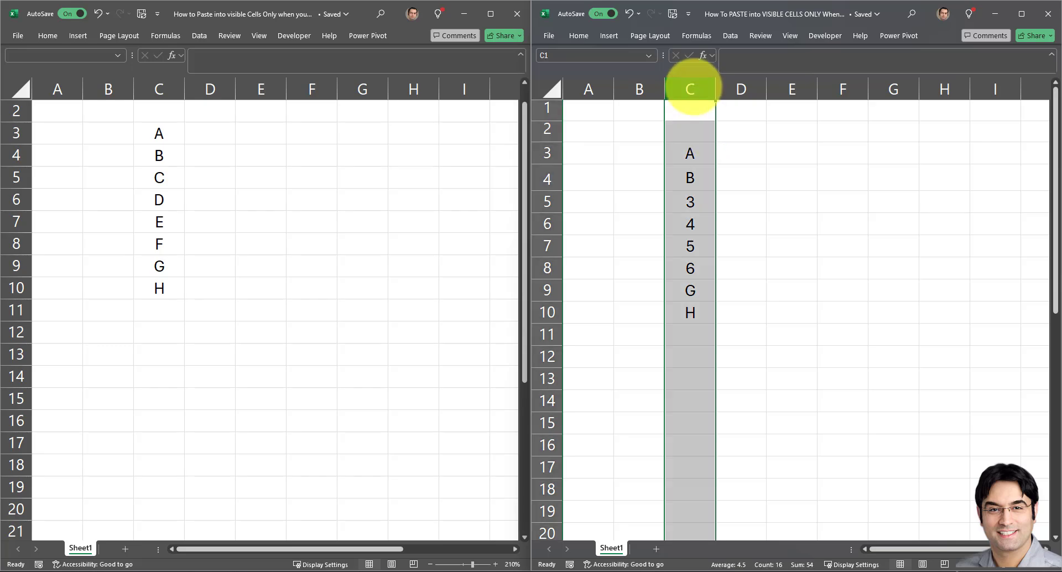
right_click(691, 90)
left_click(719, 134)
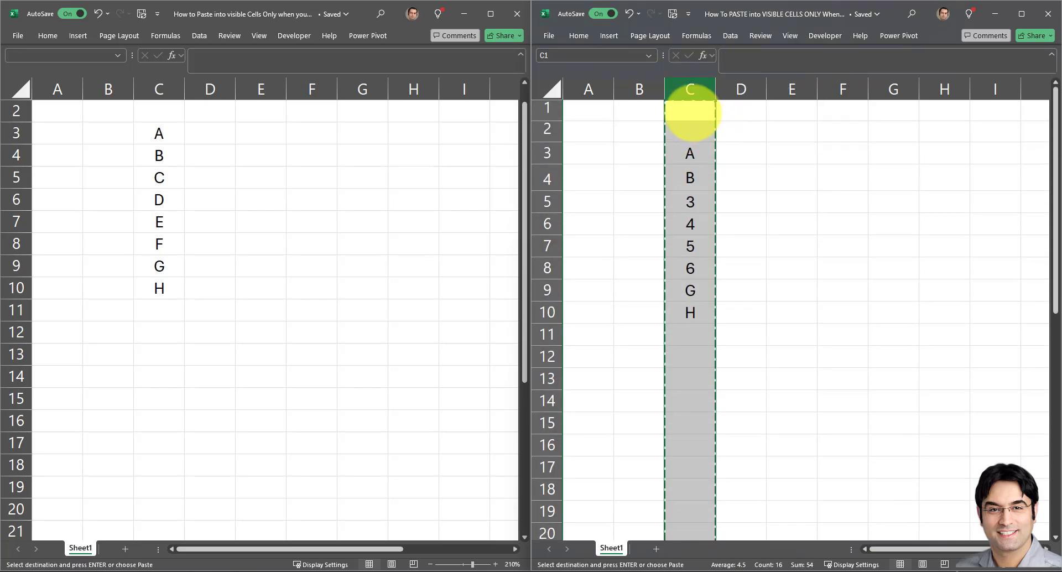
right_click(690, 112)
left_click(737, 188)
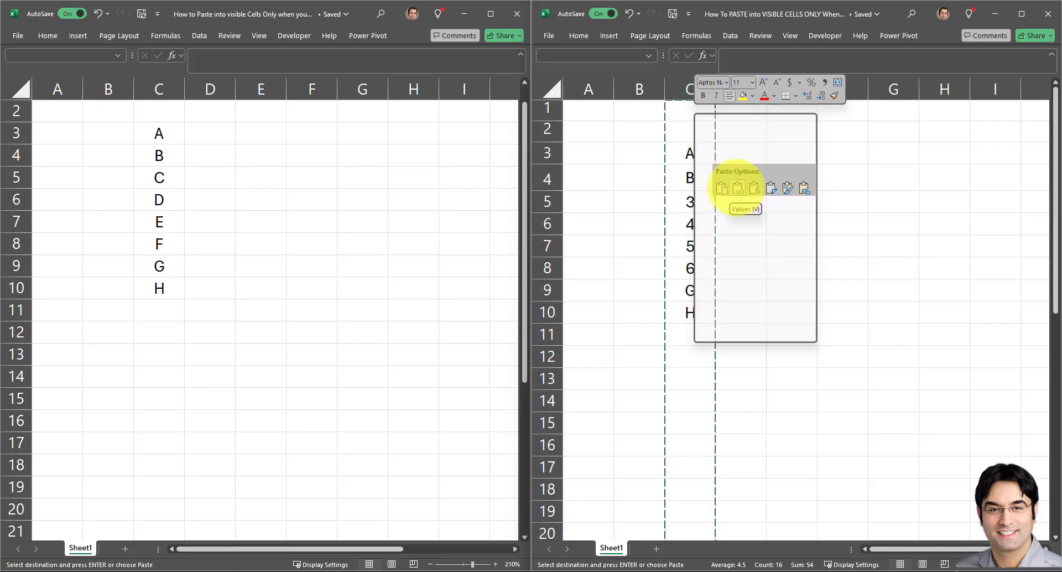
- Exit copy mode and confirm C3 now holds a plain A
left_click(710, 200)
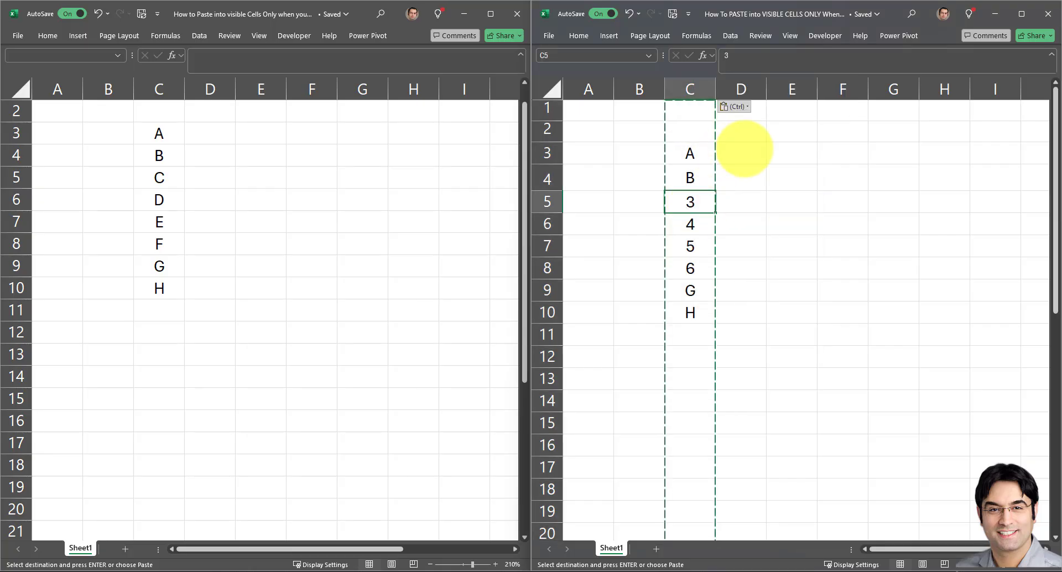
left_click(744, 149)
key("Escape")
left_click(726, 127)
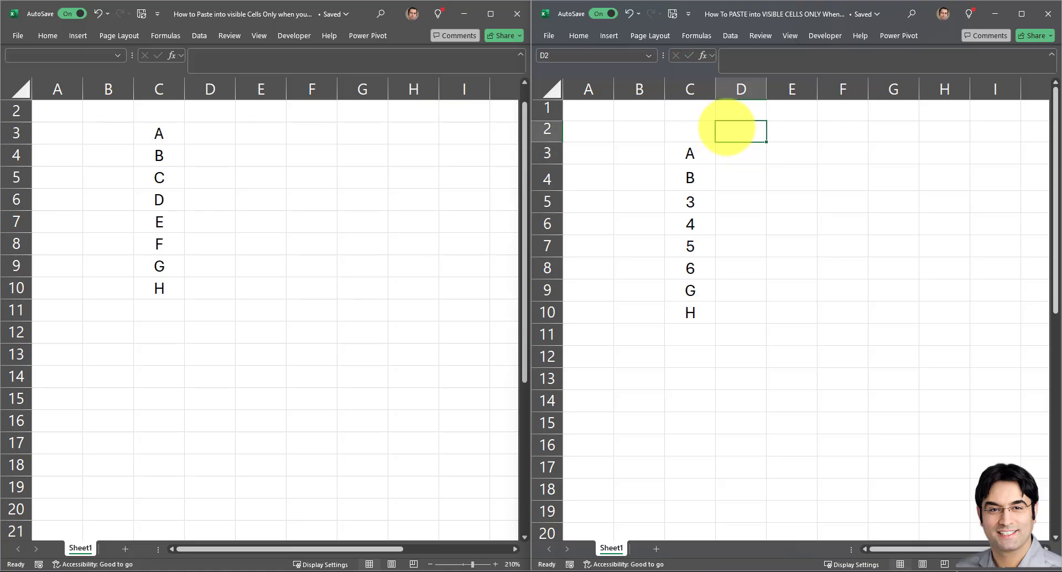
left_click(690, 152)
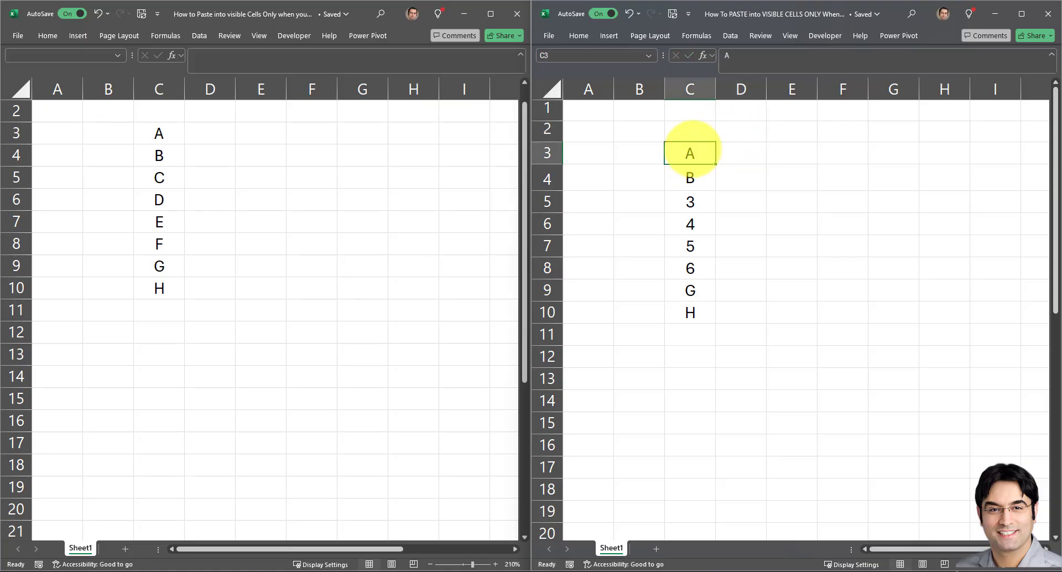